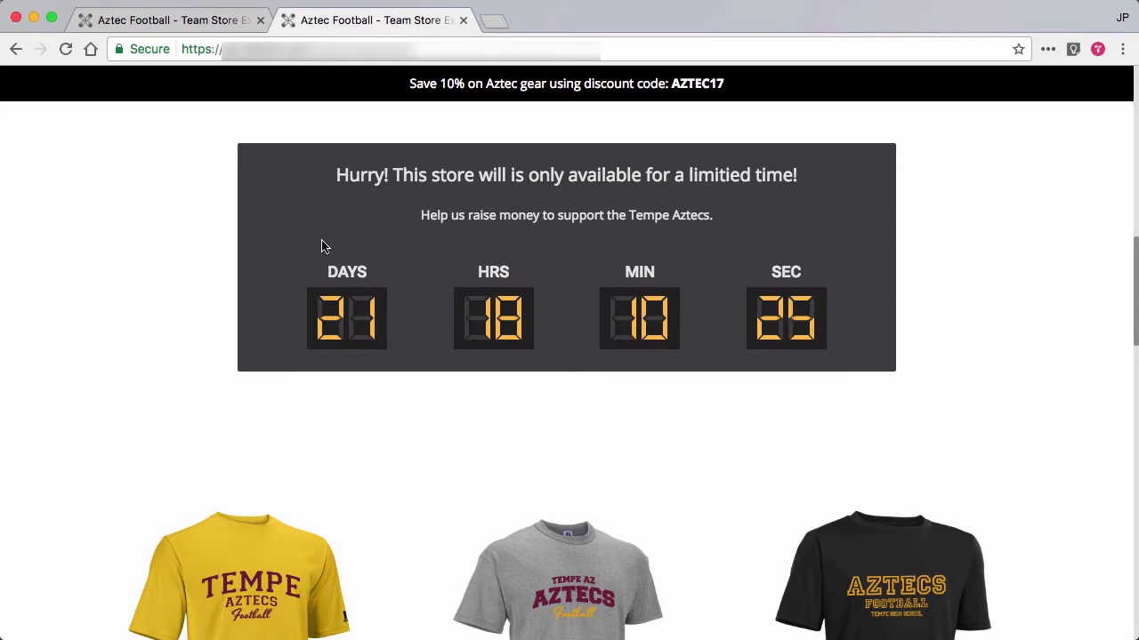
Log in to the Aztec Football team store with the filled-in credentials and turn on Edit Mode.
{"action": "left_click", "coordinate": [145, 22]}
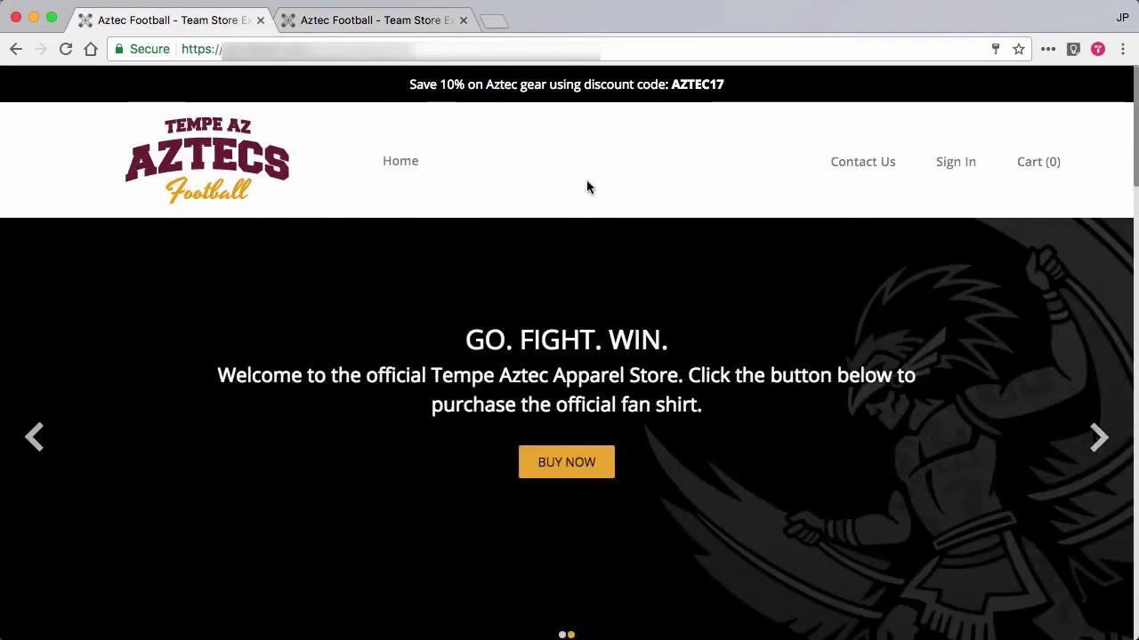
{"action": "left_click", "coordinate": [957, 163]}
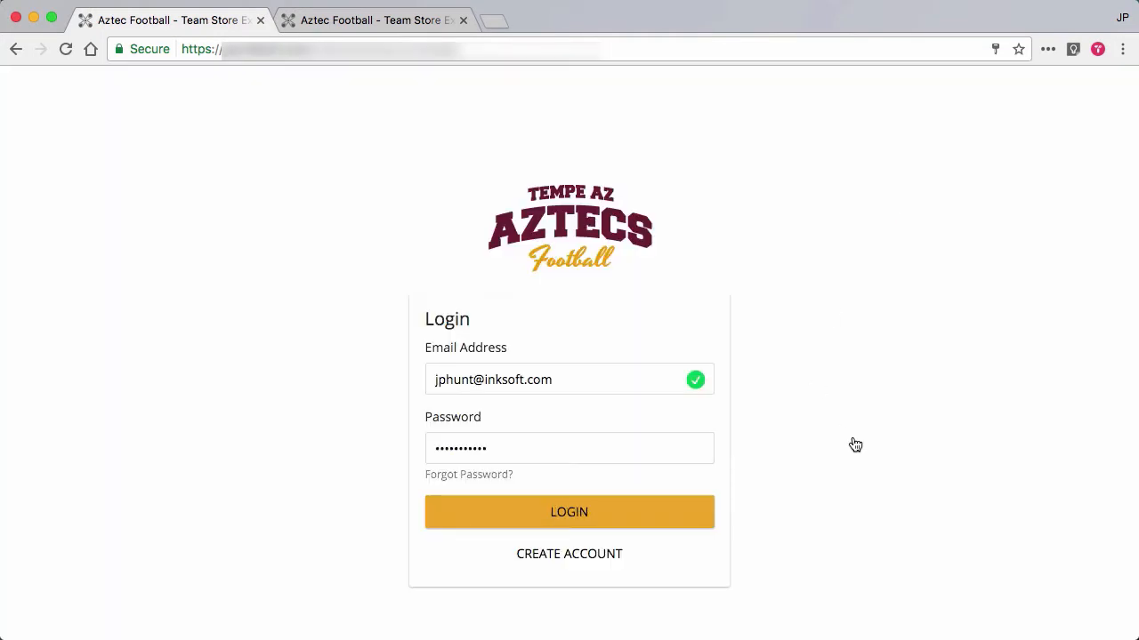
{"action": "left_click", "coordinate": [680, 523]}
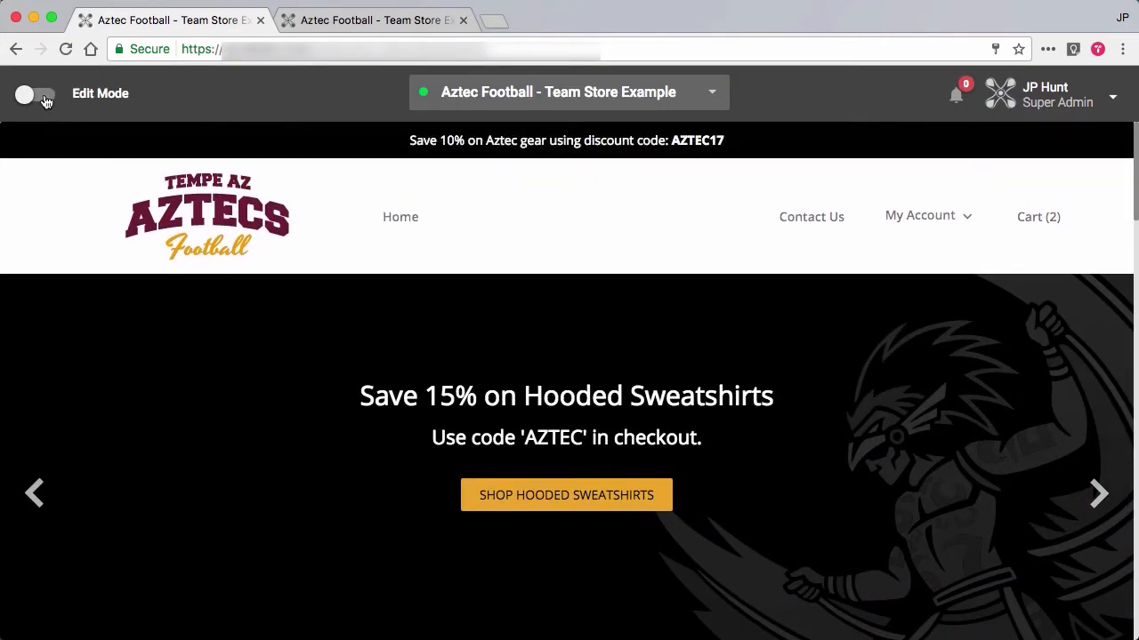
{"action": "left_click", "coordinate": [47, 101]}
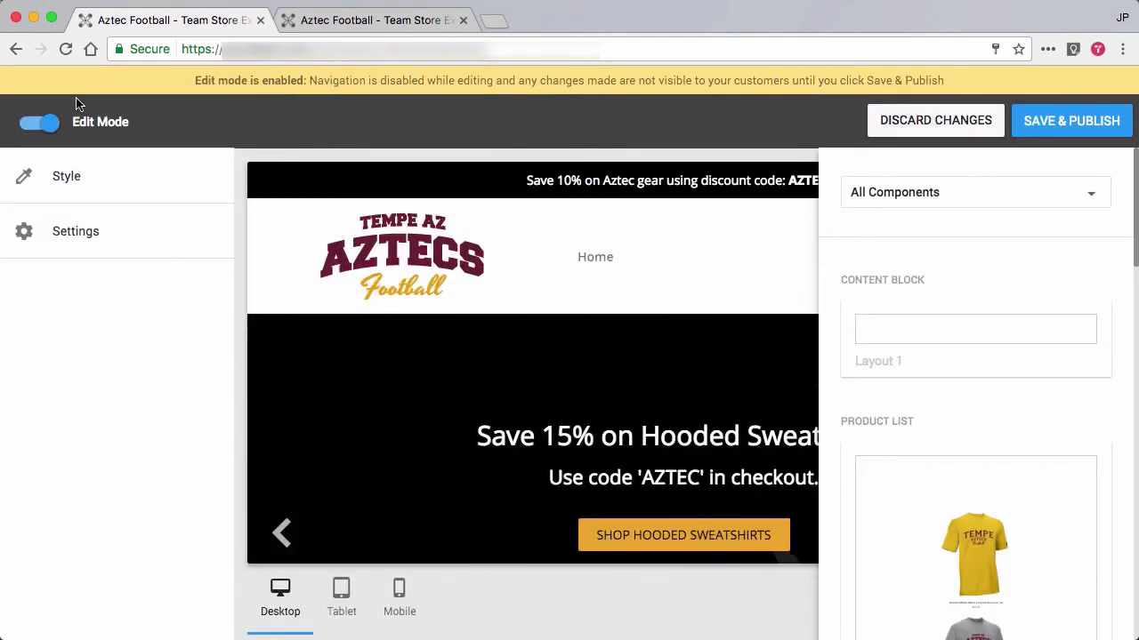
{"action": "left_click", "coordinate": [665, 139]}
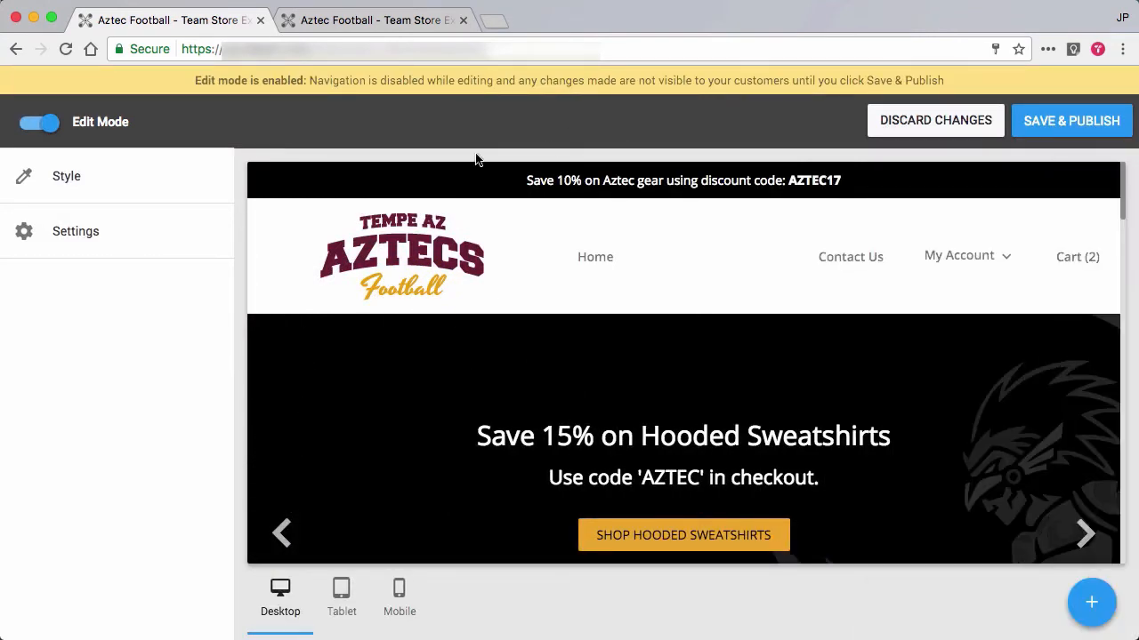
Add a Countdown component in Layout 3 to the store page, starting from scratch with default settings.
{"action": "mouse_move", "coordinate": [431, 170]}
{"action": "left_click", "coordinate": [1094, 605]}
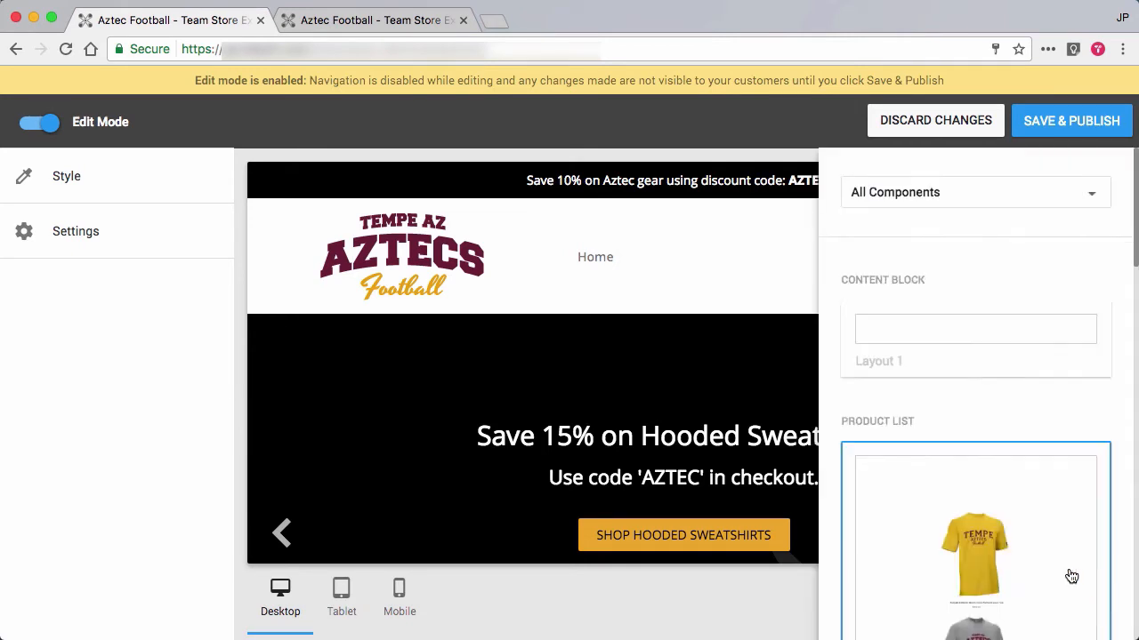
{"action": "left_click", "coordinate": [950, 192]}
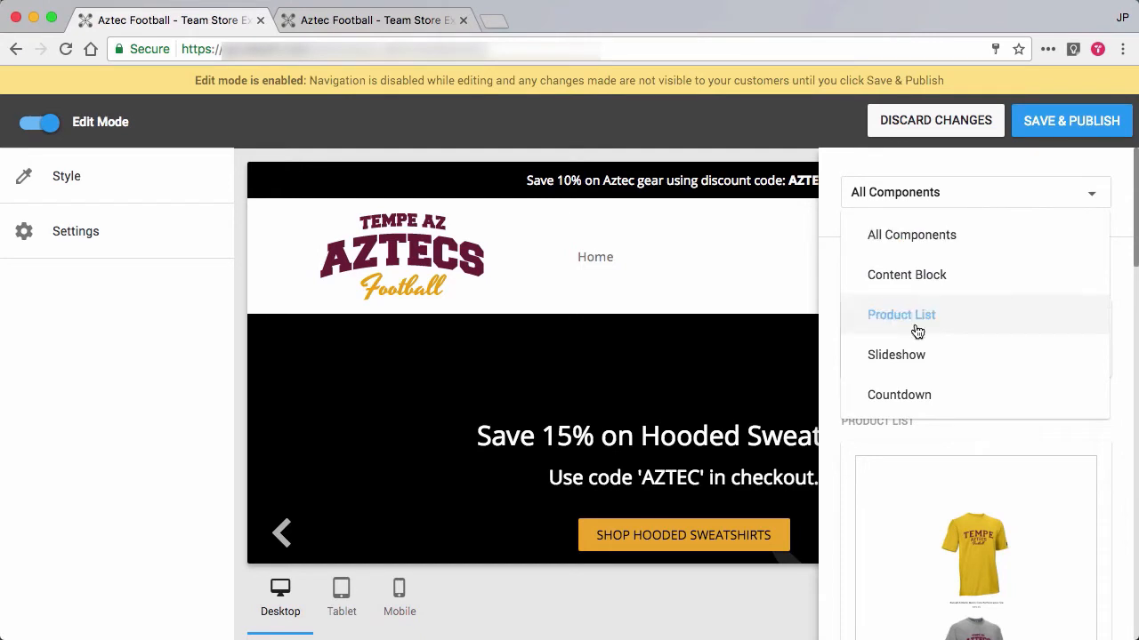
{"action": "left_click", "coordinate": [900, 397]}
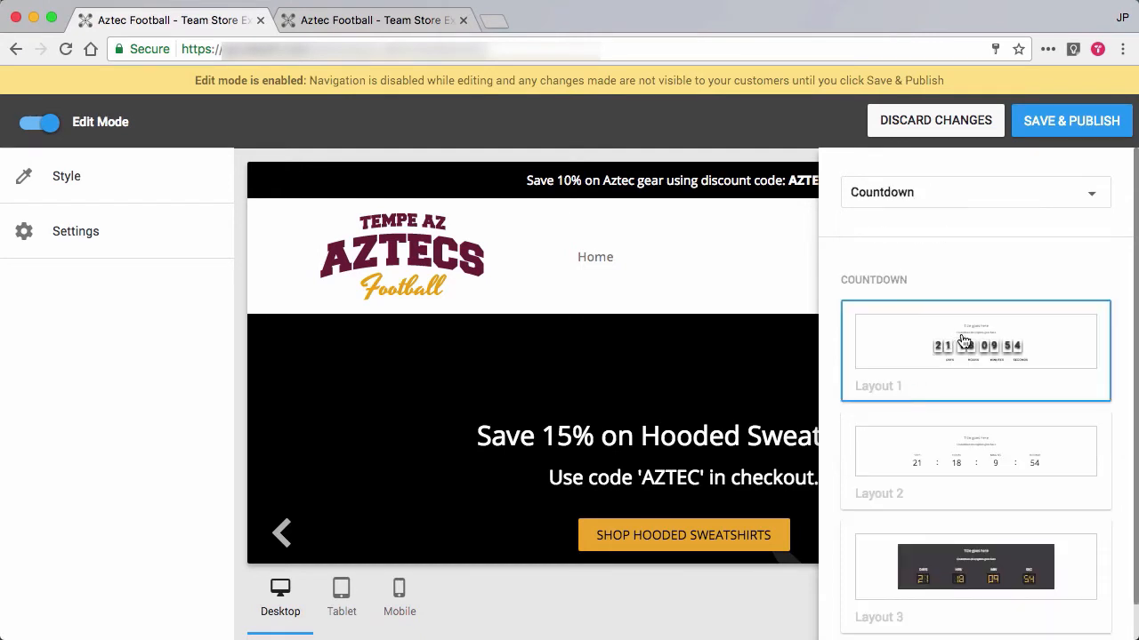
{"action": "scroll", "coordinate": [1078, 338], "scroll_direction": "down", "scroll_amount": 1}
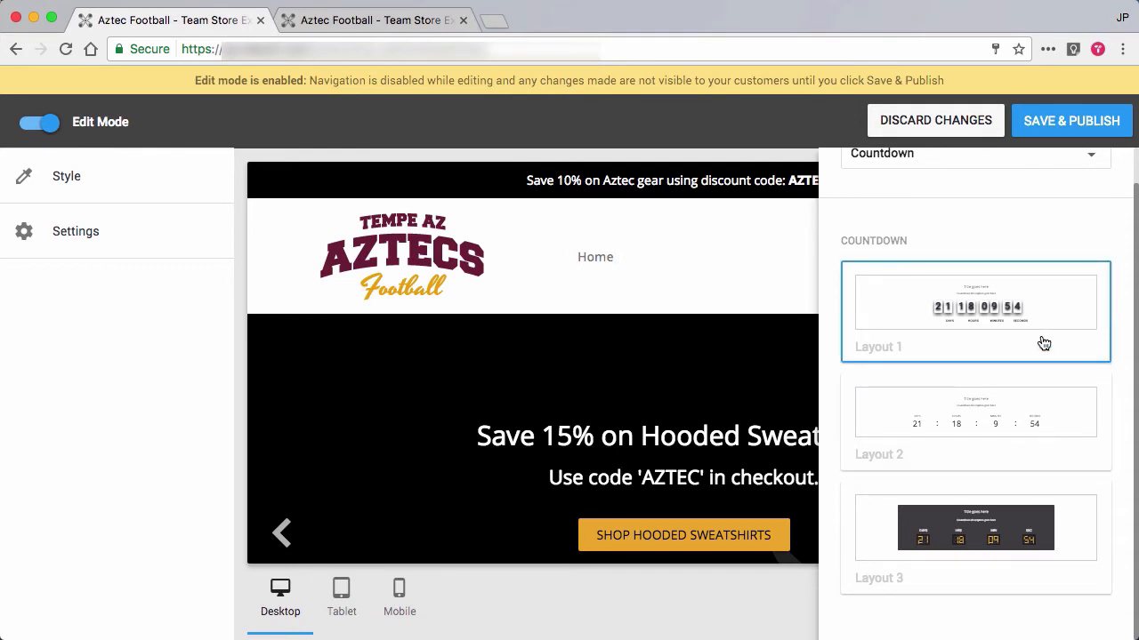
{"action": "left_click", "coordinate": [1045, 526]}
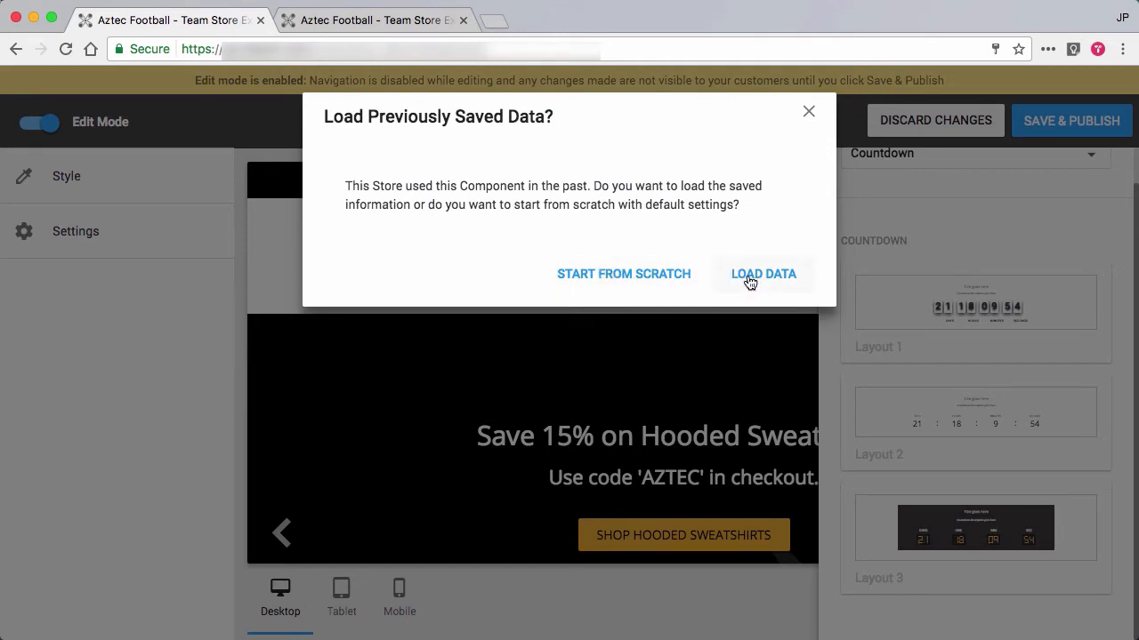
{"action": "left_click", "coordinate": [639, 279]}
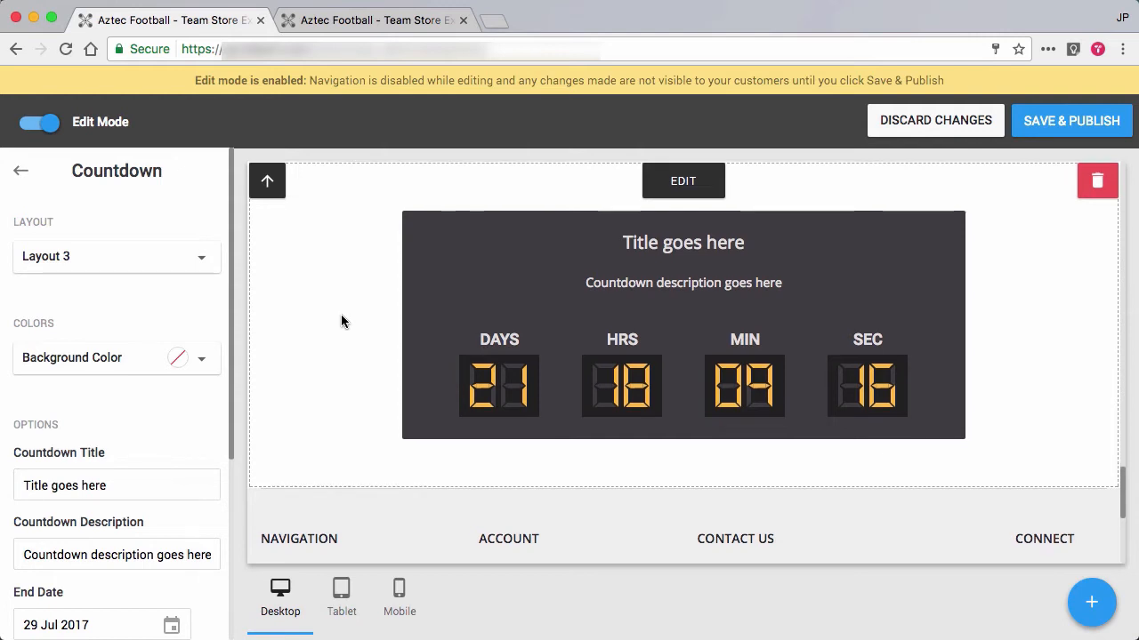
Move the new countdown up the page to just above the "Let's help the Aztec's reach their" block.
{"action": "scroll", "coordinate": [340, 314], "scroll_direction": "down", "scroll_amount": 3}
{"action": "scroll", "coordinate": [341, 314], "scroll_direction": "up", "scroll_amount": 5}
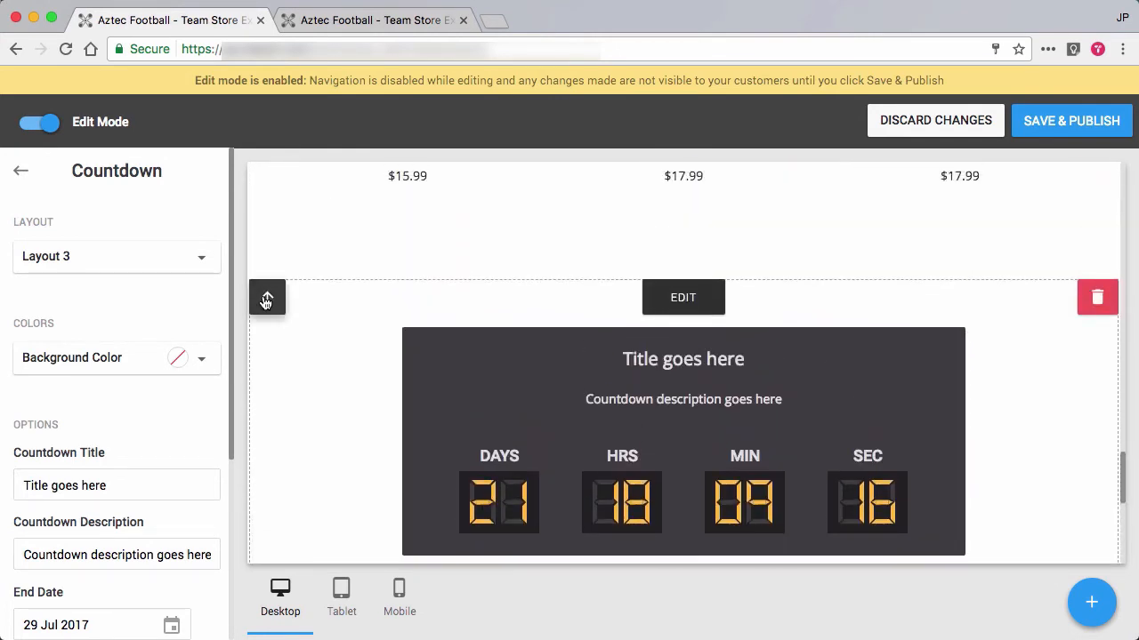
{"action": "left_click", "coordinate": [266, 301]}
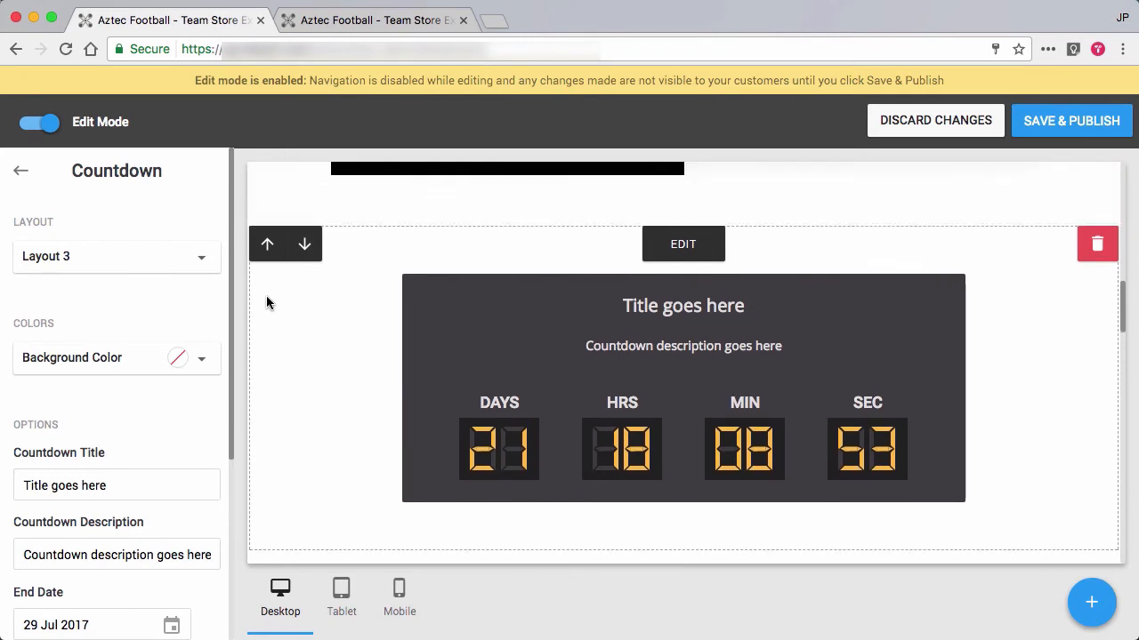
{"action": "left_click", "coordinate": [268, 300]}
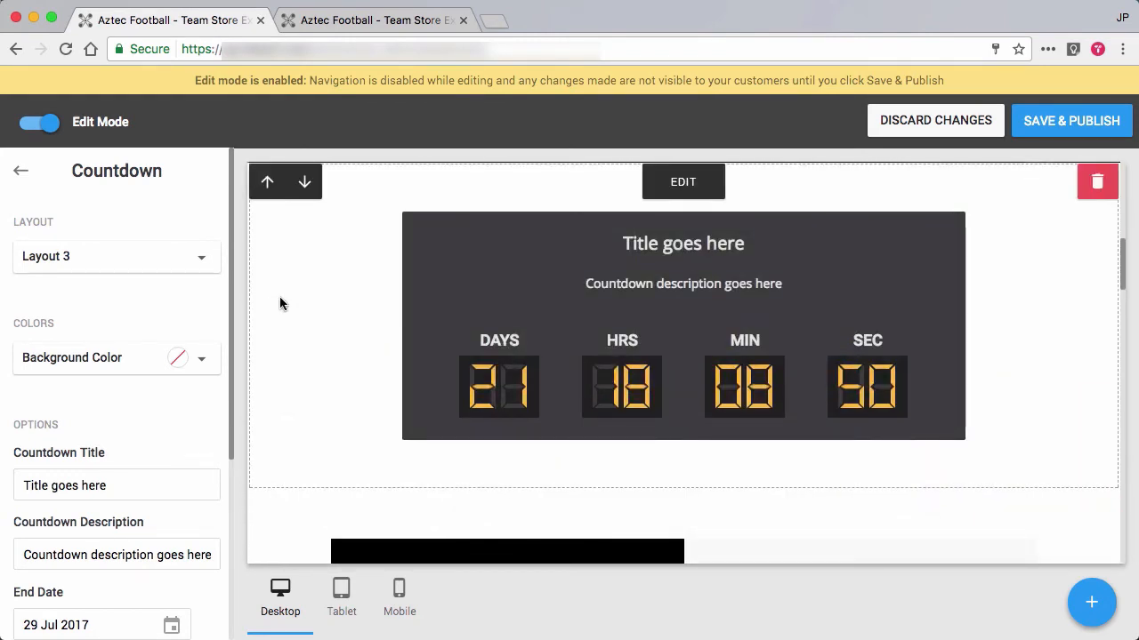
{"action": "left_click", "coordinate": [265, 192]}
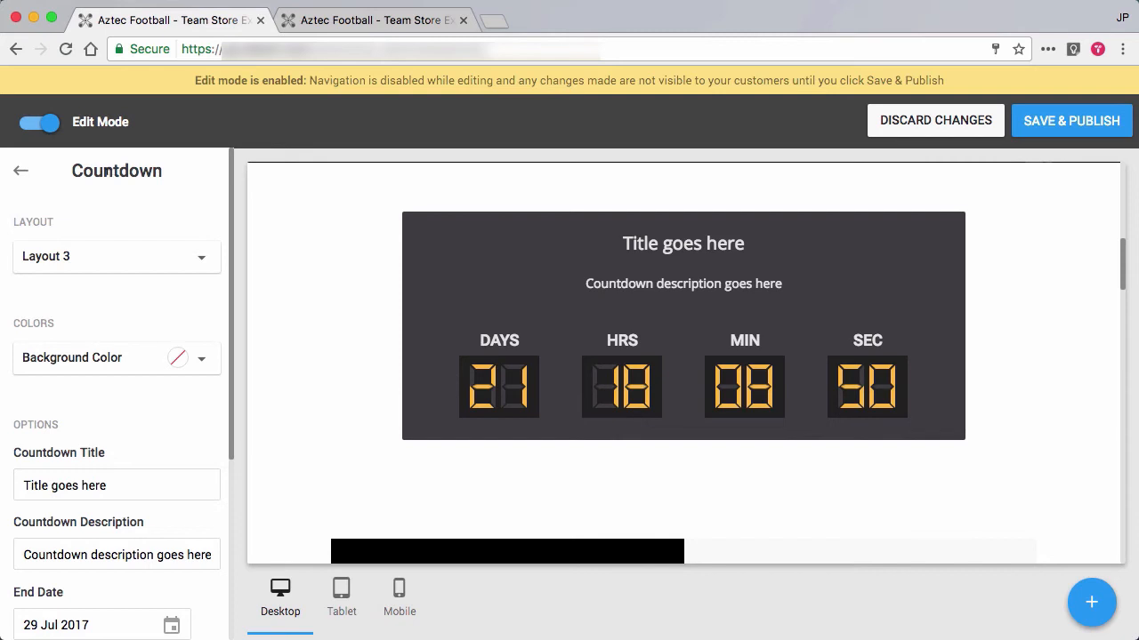
Try Layout 1 and Layout 2 on the countdown, return to Layout 3, and view the background color choices.
{"action": "left_click", "coordinate": [157, 258]}
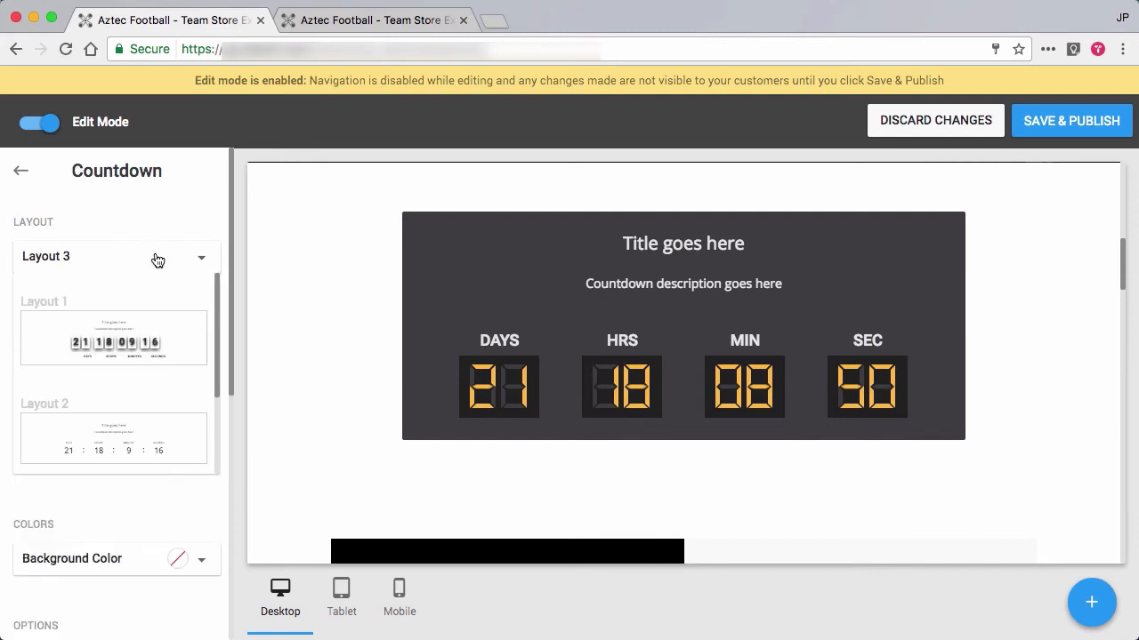
{"action": "left_click", "coordinate": [132, 344]}
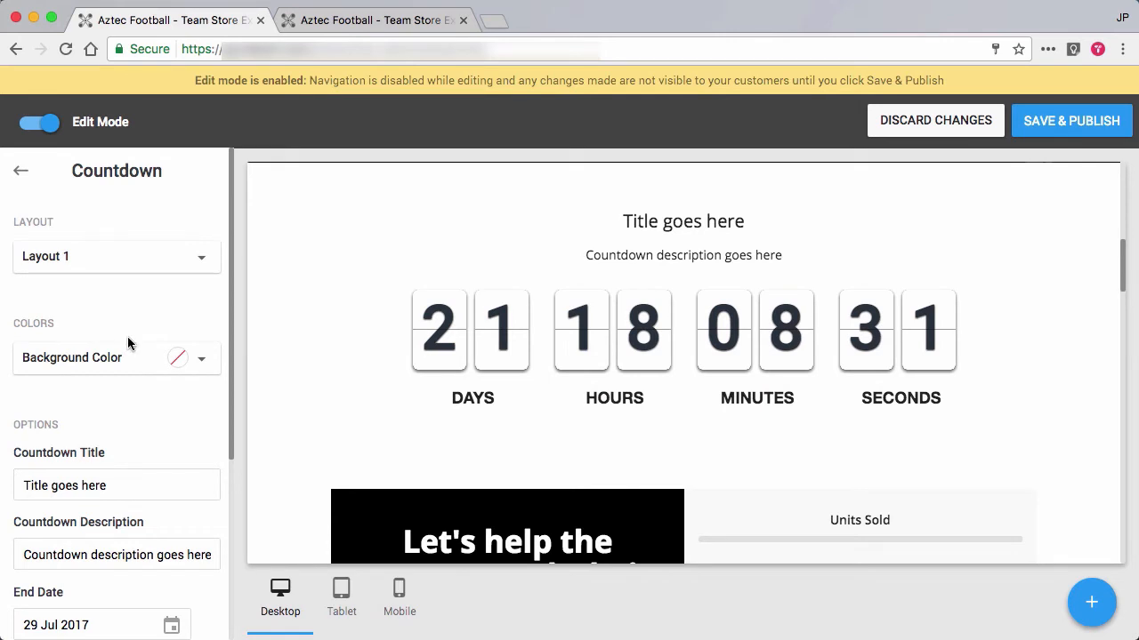
{"action": "left_click", "coordinate": [114, 253]}
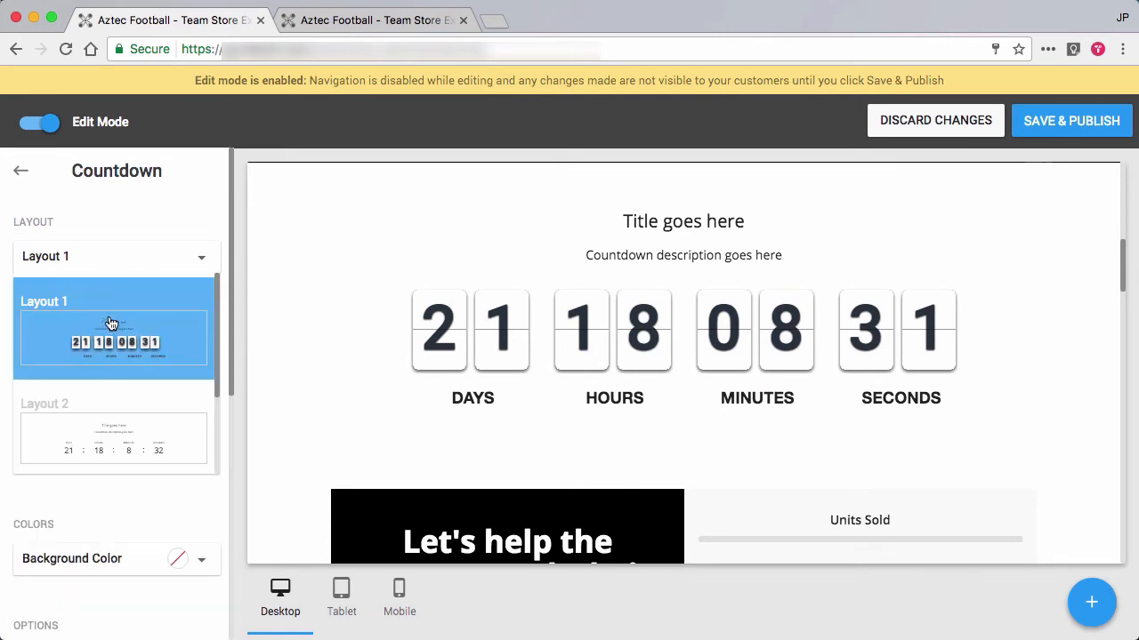
{"action": "left_click", "coordinate": [121, 426]}
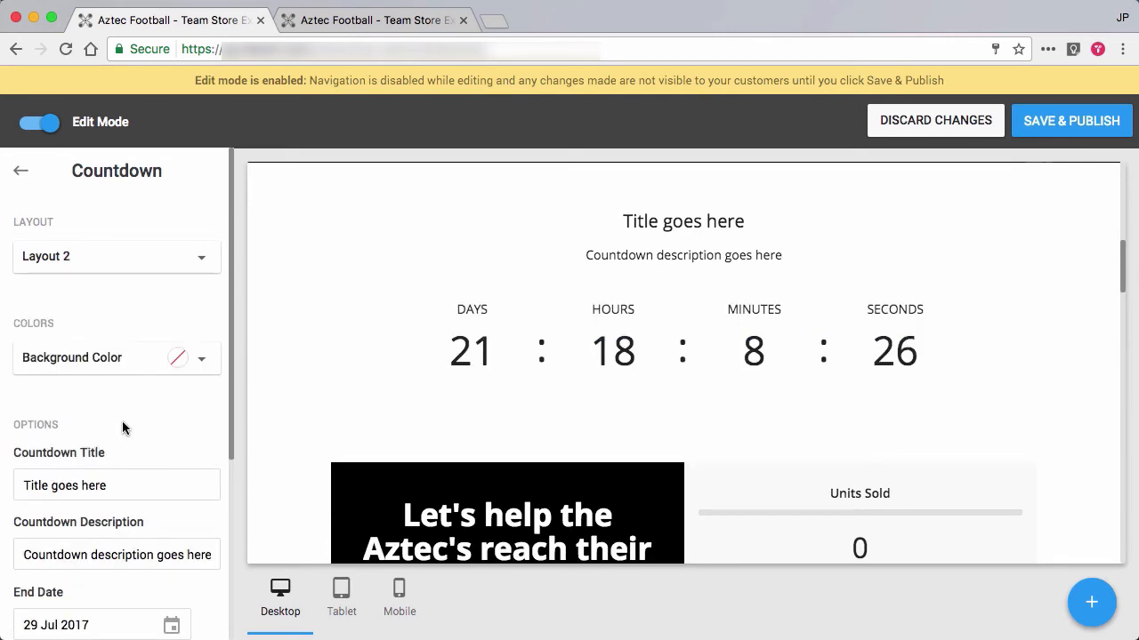
{"action": "left_click", "coordinate": [93, 258]}
{"action": "scroll", "coordinate": [138, 405], "scroll_direction": "down", "scroll_amount": 1}
{"action": "scroll", "coordinate": [143, 410], "scroll_direction": "down", "scroll_amount": 1}
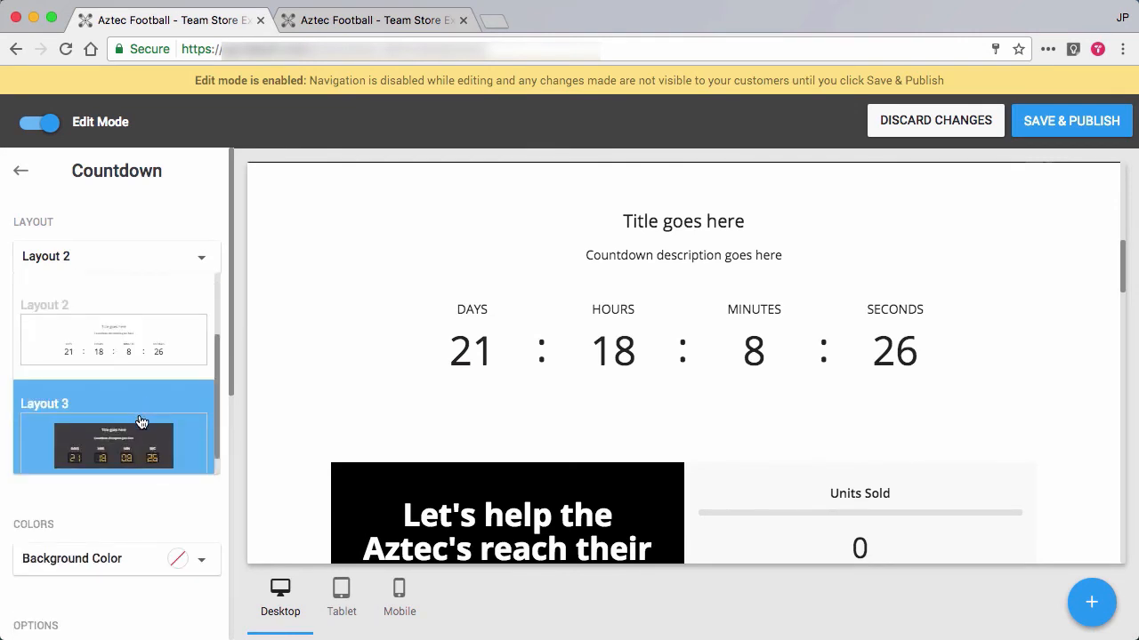
{"action": "left_click", "coordinate": [141, 412]}
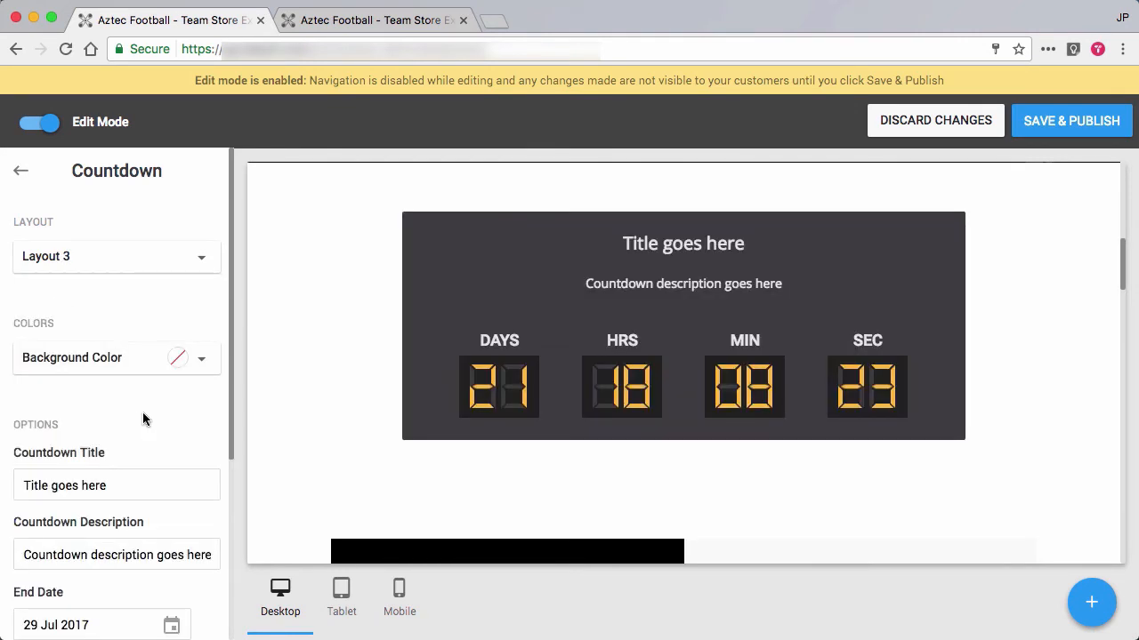
{"action": "left_click", "coordinate": [125, 361]}
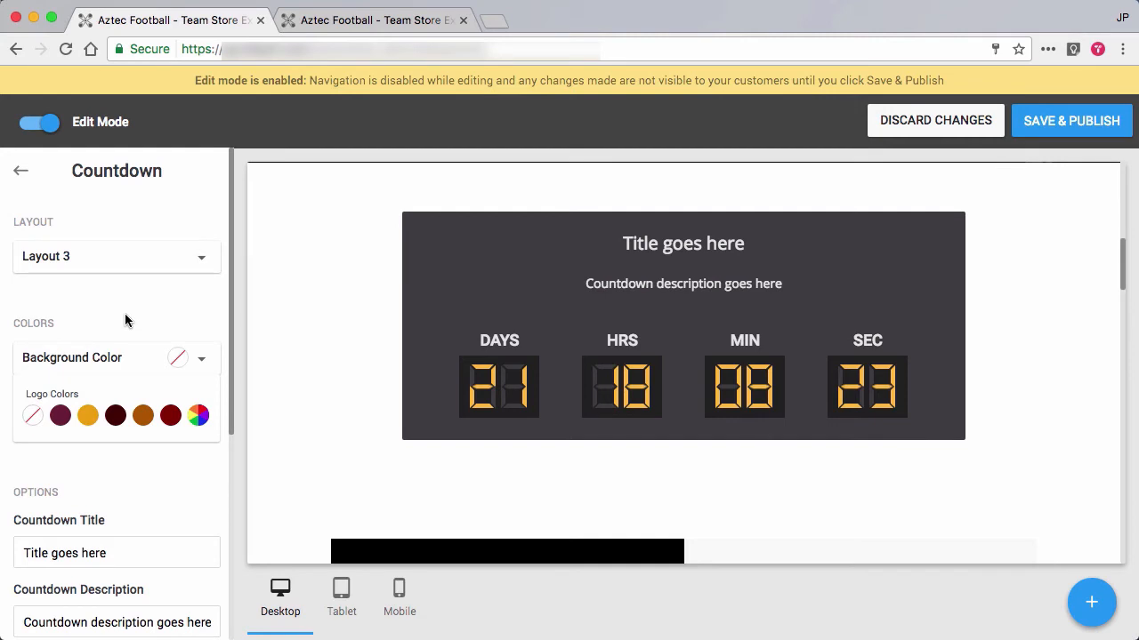
{"action": "left_click", "coordinate": [128, 313]}
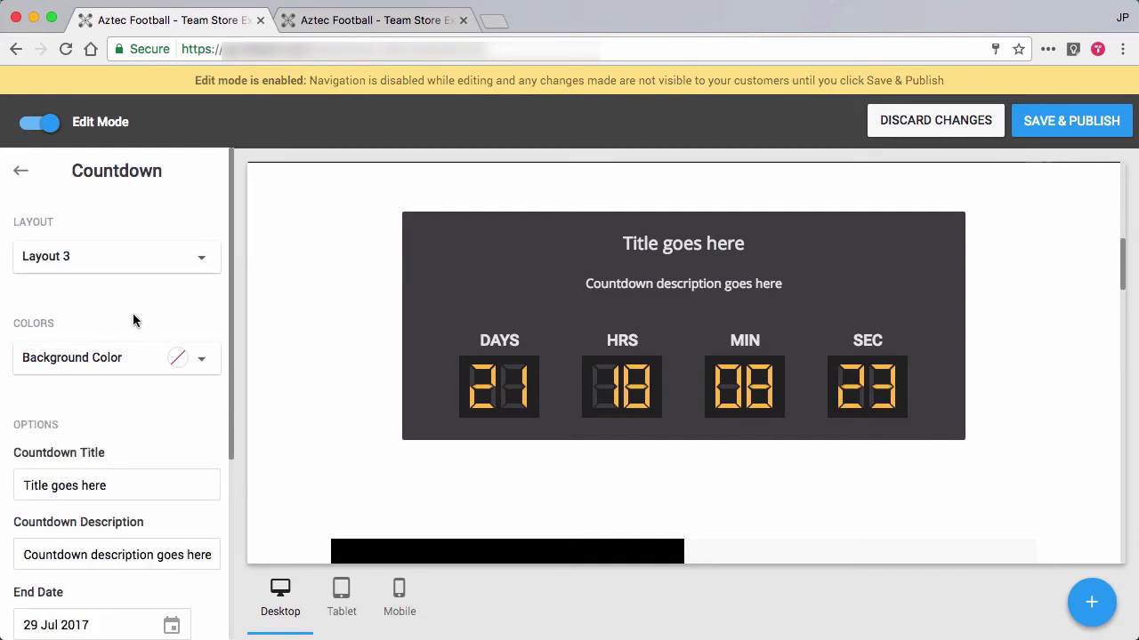
Set the countdown's end date to 1 Aug 2017.
{"action": "scroll", "coordinate": [139, 470], "scroll_direction": "down", "scroll_amount": 2}
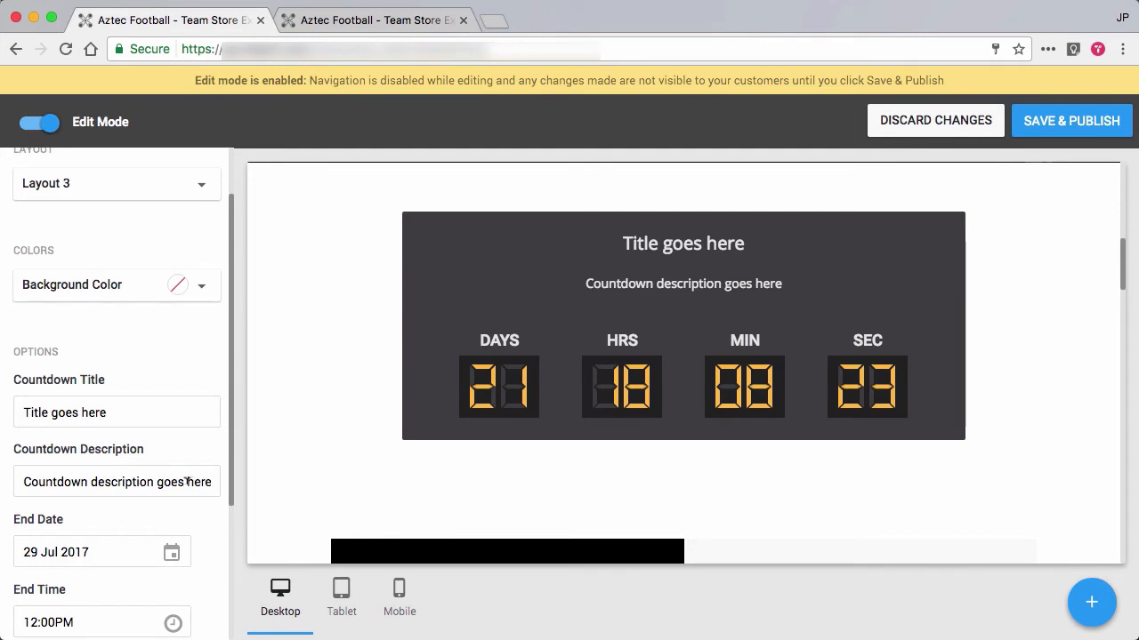
{"action": "scroll", "coordinate": [185, 483], "scroll_direction": "down", "scroll_amount": 2}
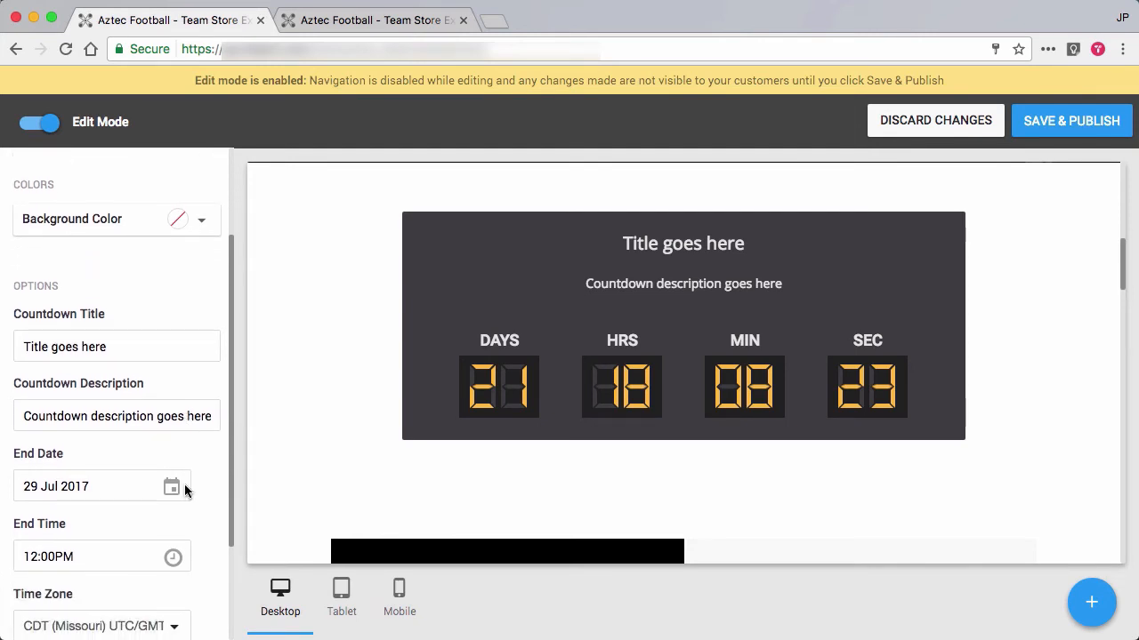
{"action": "scroll", "coordinate": [99, 432], "scroll_direction": "down", "scroll_amount": 1}
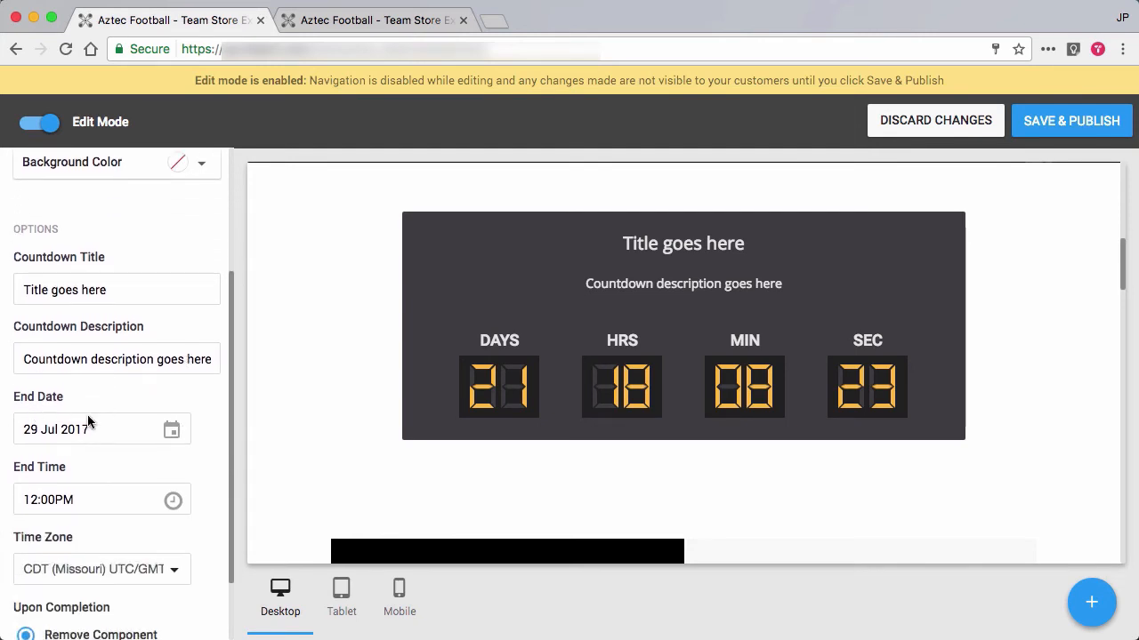
{"action": "left_click", "coordinate": [171, 433]}
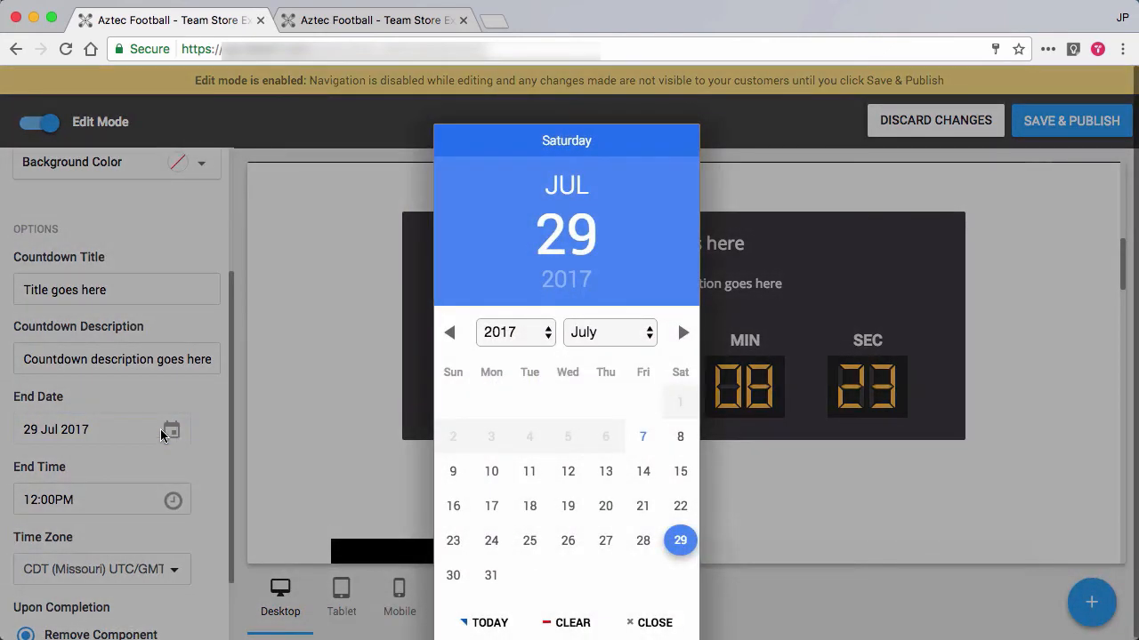
{"action": "left_click", "coordinate": [491, 576]}
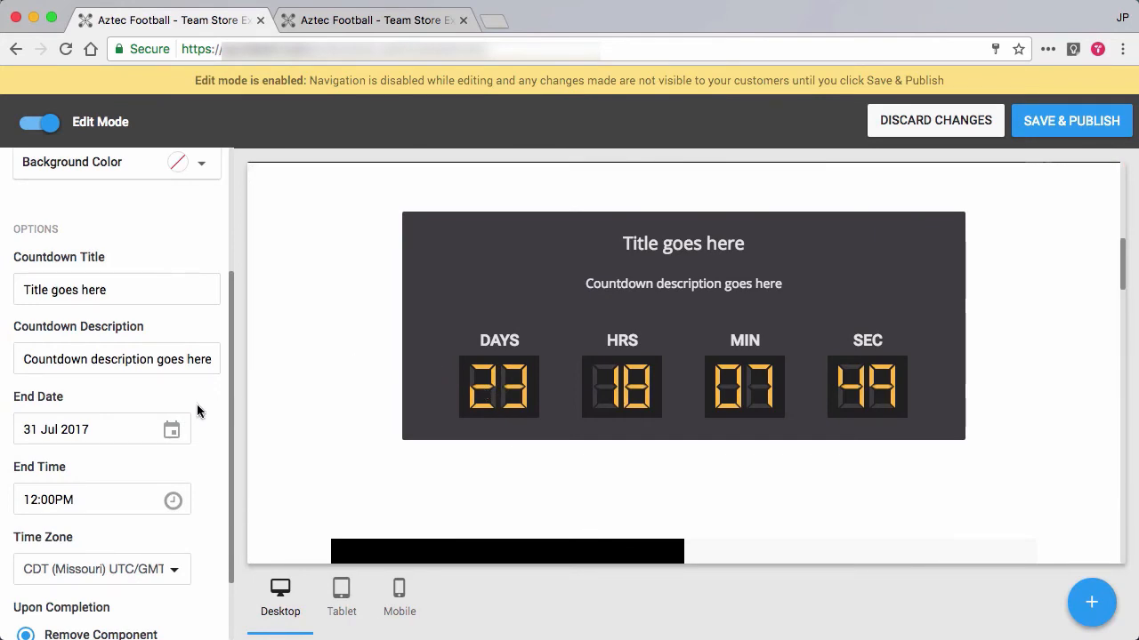
{"action": "left_click", "coordinate": [171, 431]}
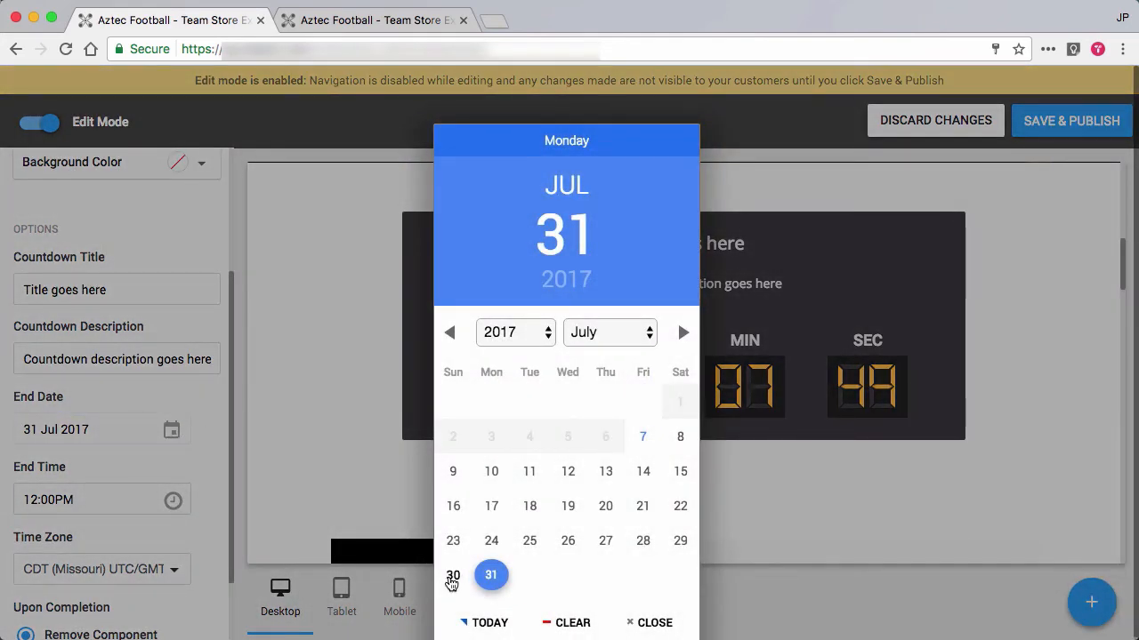
{"action": "left_click", "coordinate": [682, 333]}
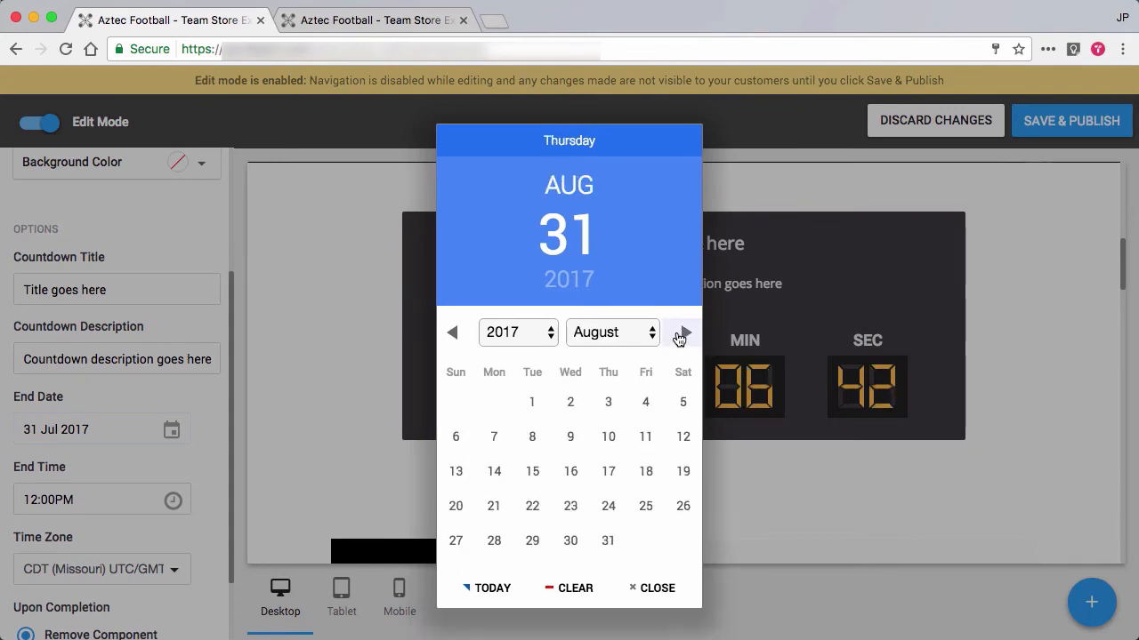
{"action": "left_click", "coordinate": [531, 406]}
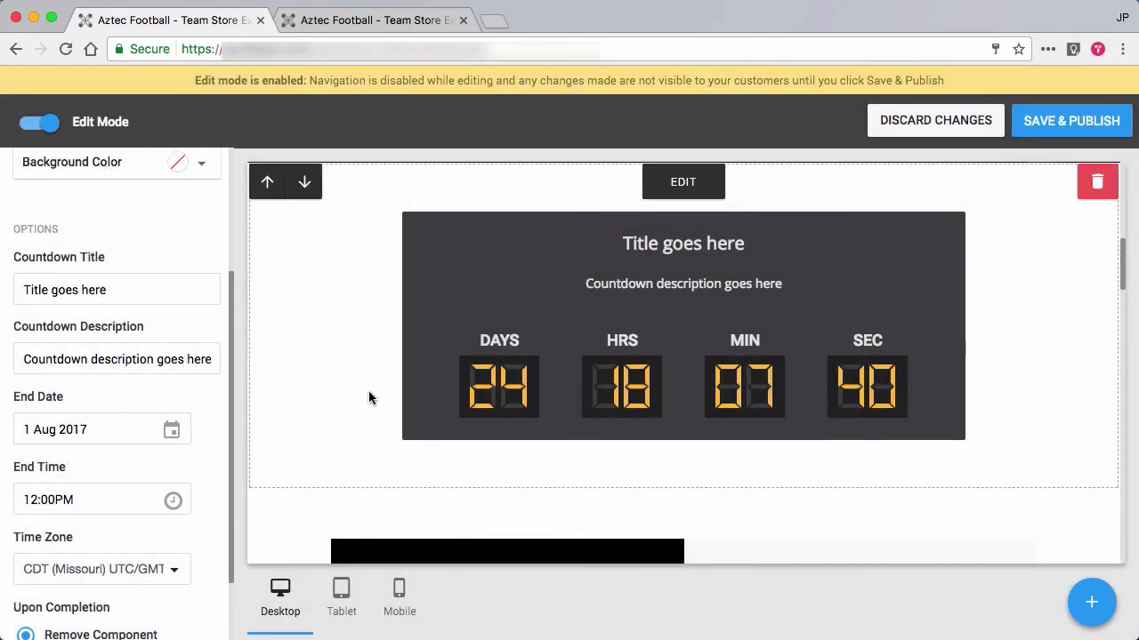
Set the countdown's end time to 01:00PM.
{"action": "left_click", "coordinate": [173, 502]}
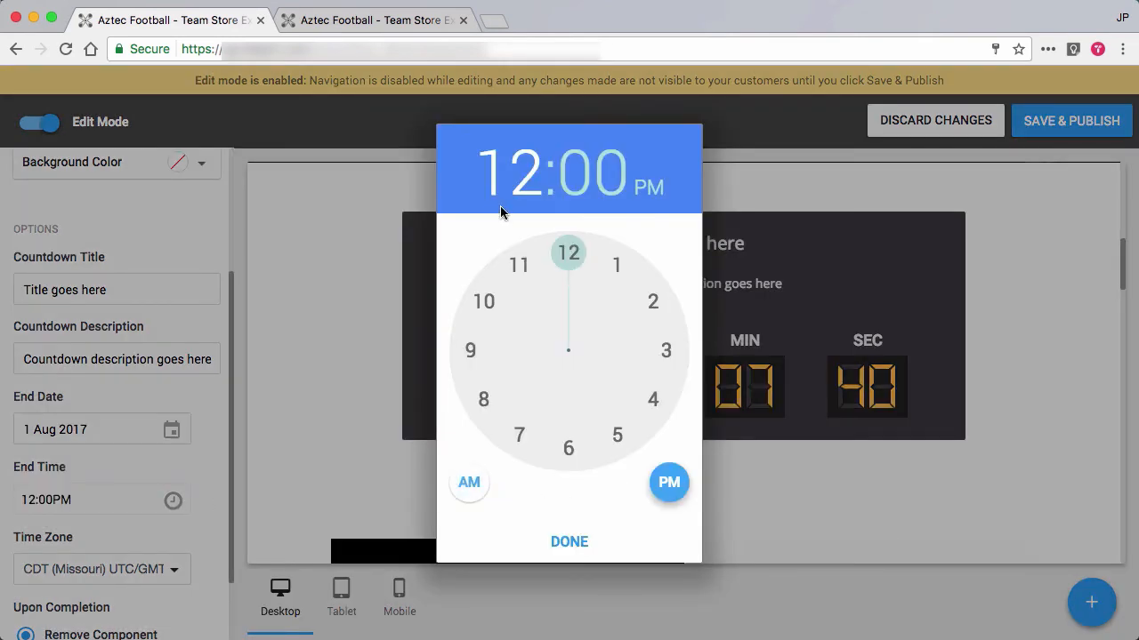
{"action": "left_click", "coordinate": [613, 265]}
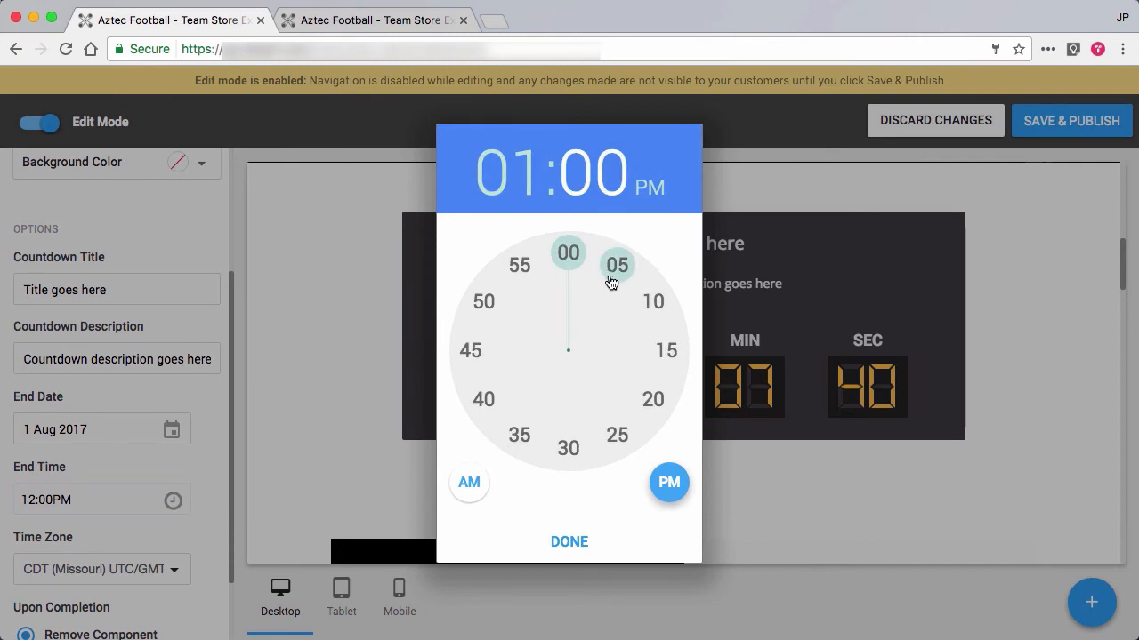
{"action": "left_click", "coordinate": [569, 541]}
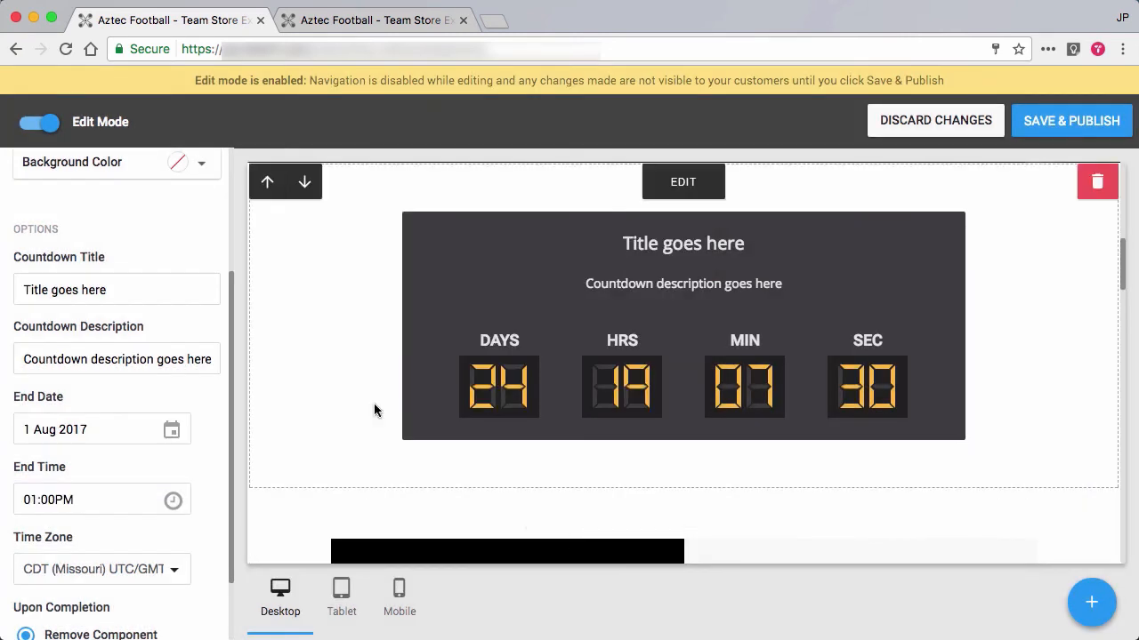
{"action": "scroll", "coordinate": [105, 409], "scroll_direction": "down", "scroll_amount": 2}
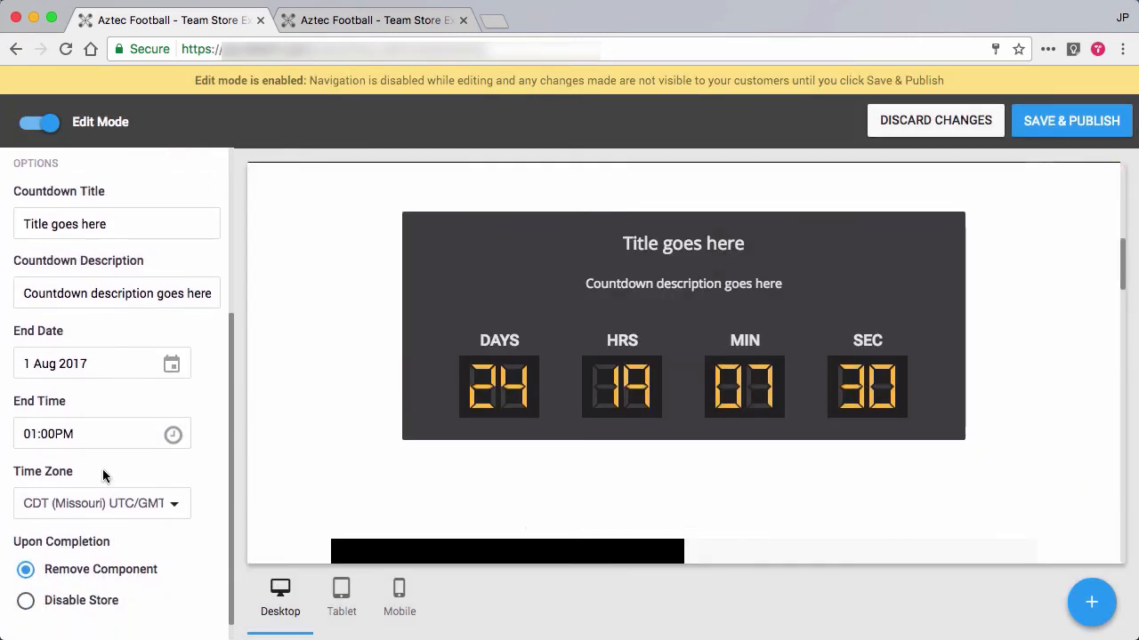
Try the PDT / MST (California / Arizona) UTC/GMT-7 time zone on the countdown and set it to MDT (Colorado) UTC/GMT-6.
{"action": "left_click", "coordinate": [109, 498]}
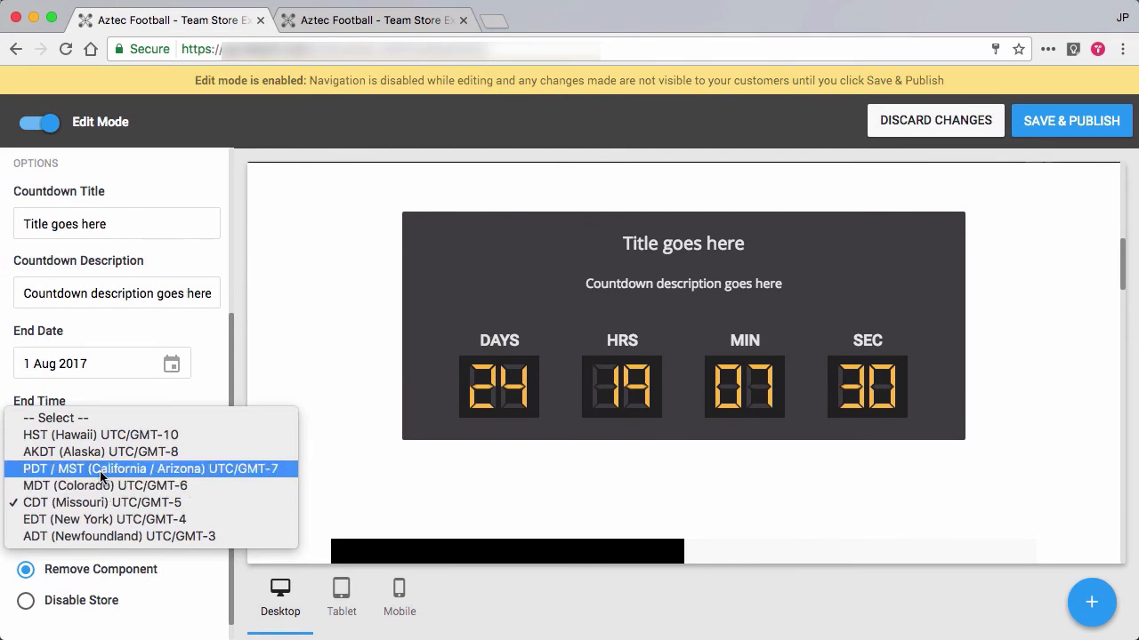
{"action": "left_click", "coordinate": [100, 473]}
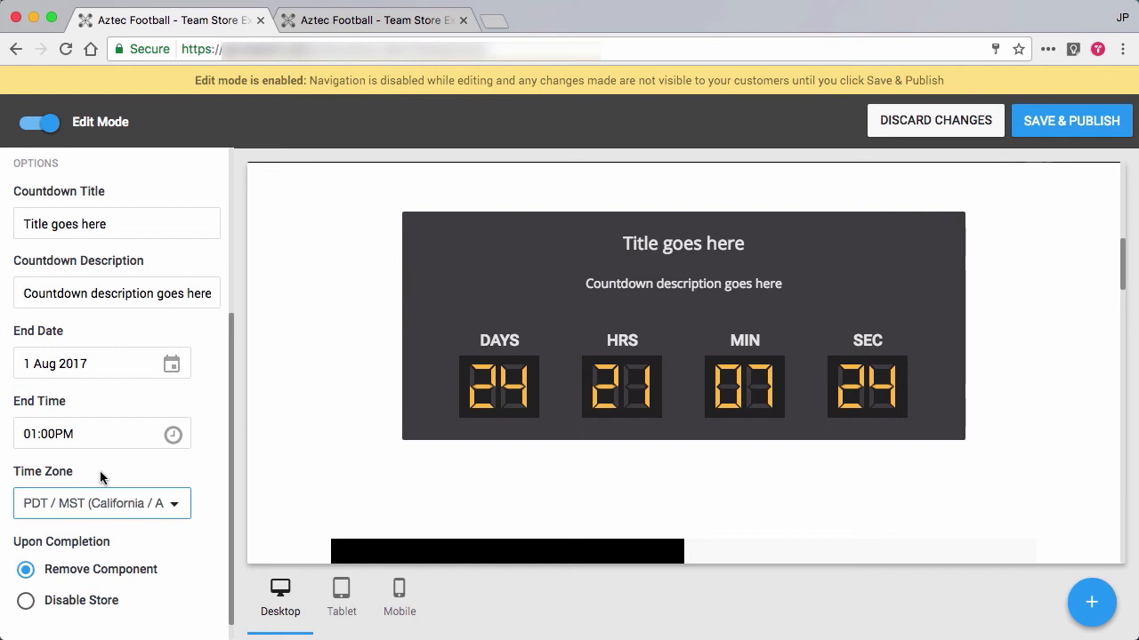
{"action": "left_click", "coordinate": [116, 503]}
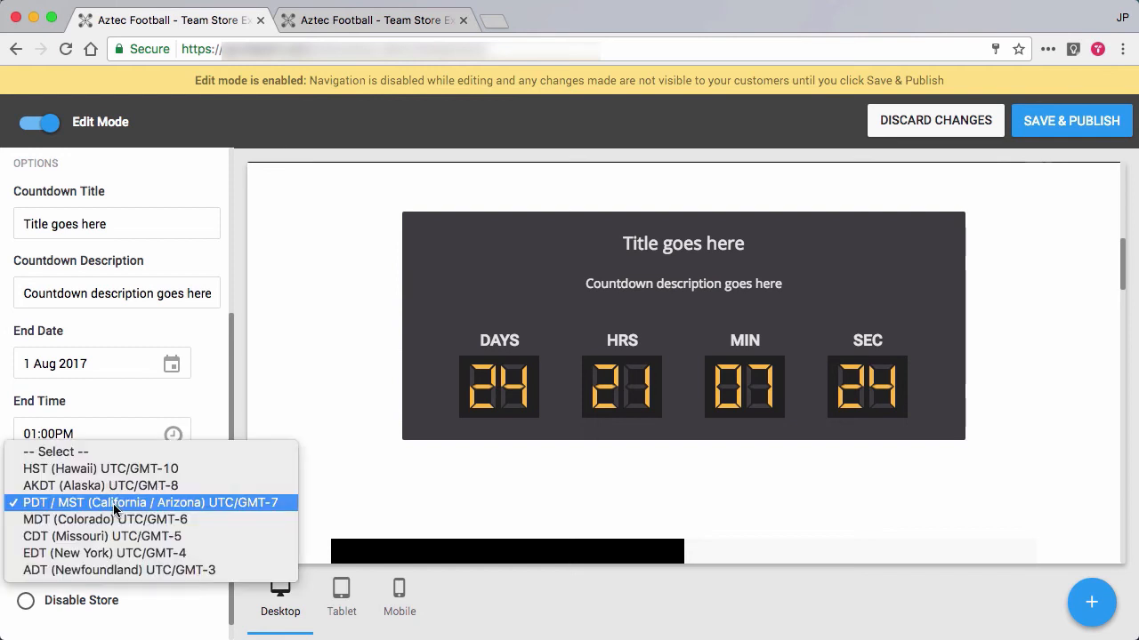
{"action": "left_click", "coordinate": [94, 522]}
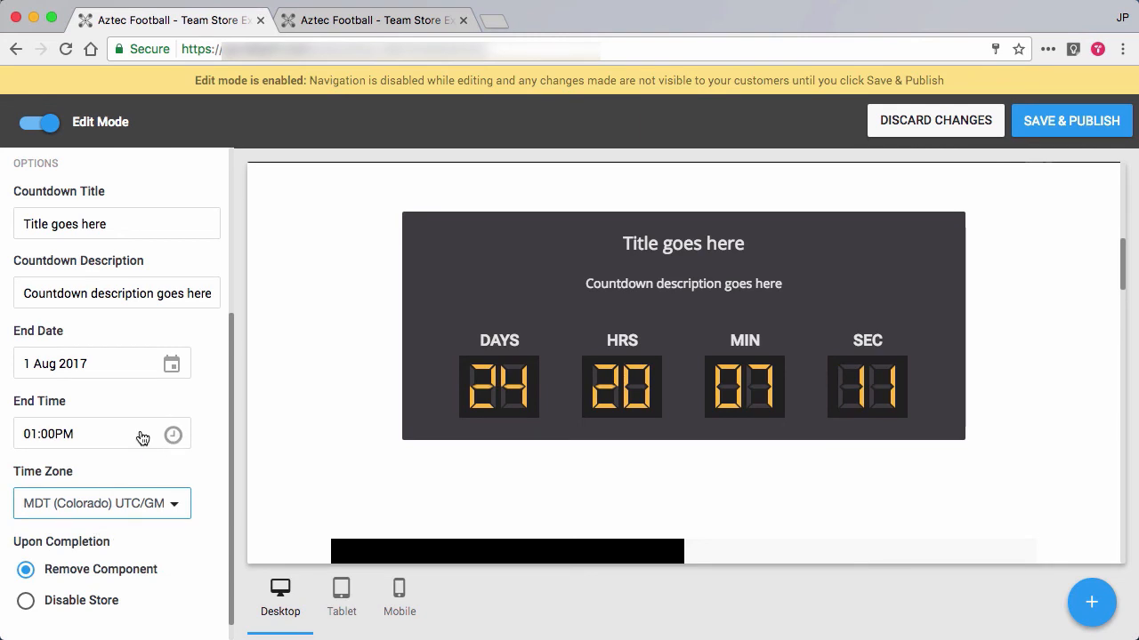
{"action": "scroll", "coordinate": [144, 445], "scroll_direction": "down", "scroll_amount": 1}
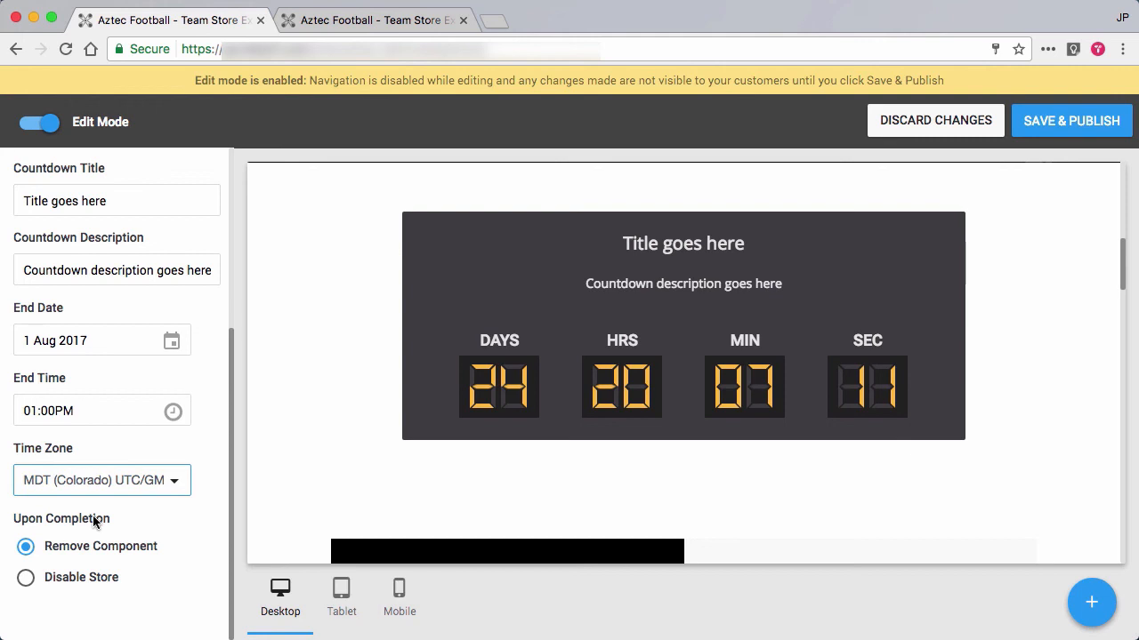
{"action": "scroll", "coordinate": [105, 488], "scroll_direction": "up", "scroll_amount": 3}
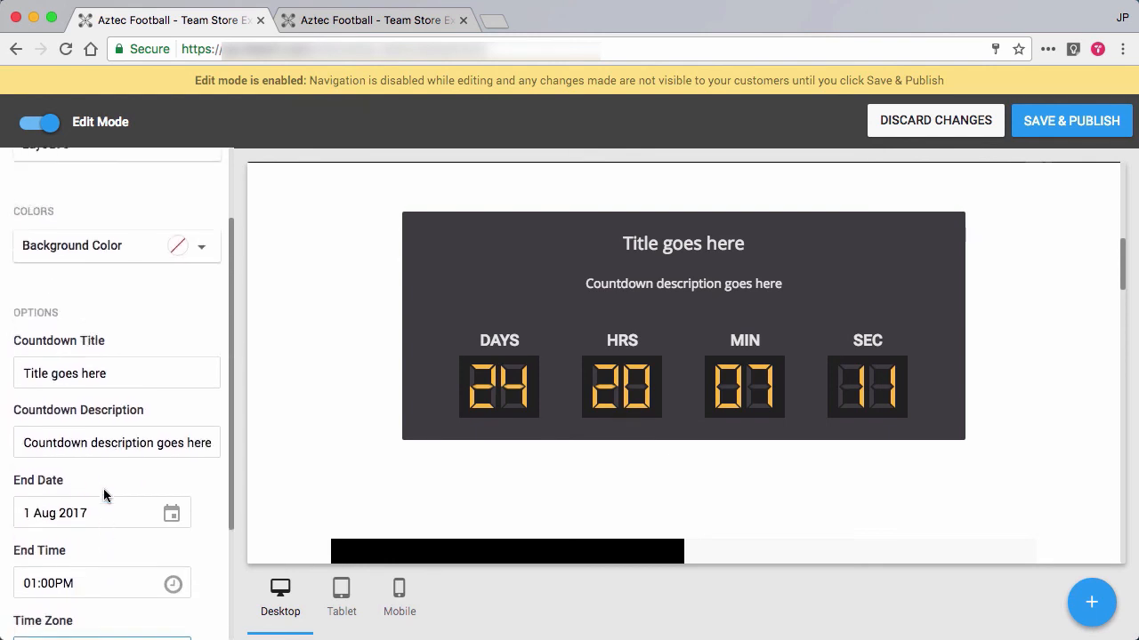
{"action": "scroll", "coordinate": [103, 489], "scroll_direction": "up", "scroll_amount": 2}
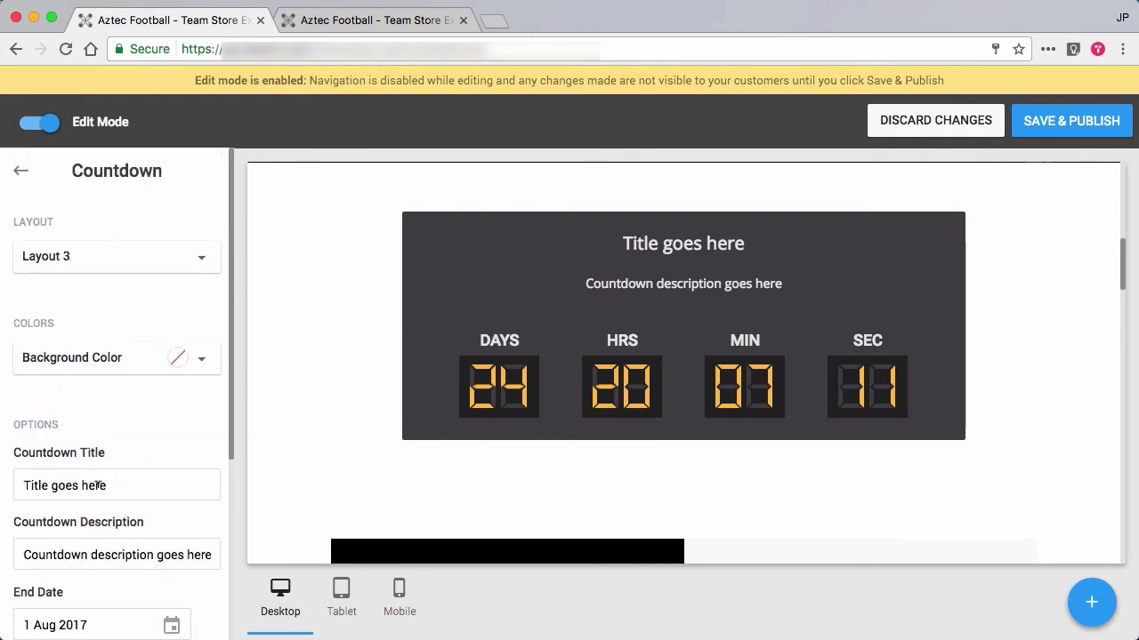